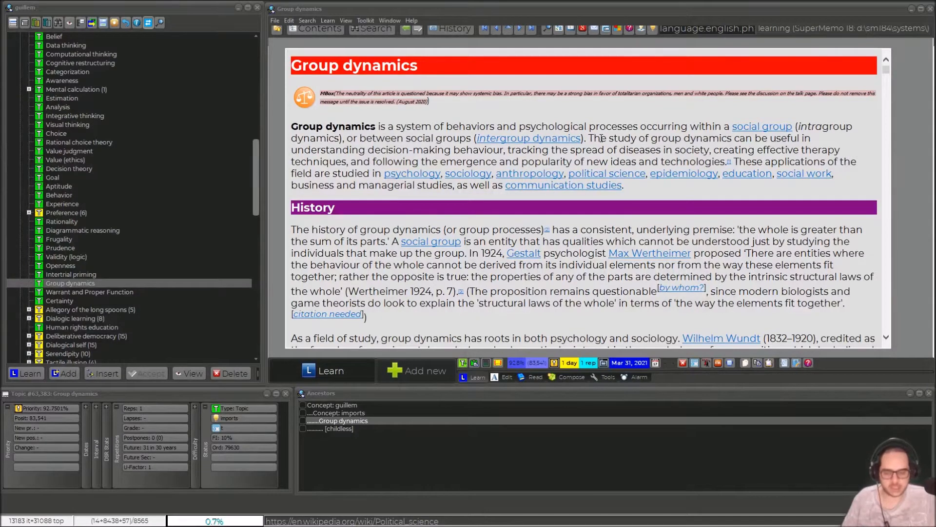
Step: Open the article's stylesheet 1090.css and examine the H1 to H4 size and colour rules, then put it away
right_click(351, 69)
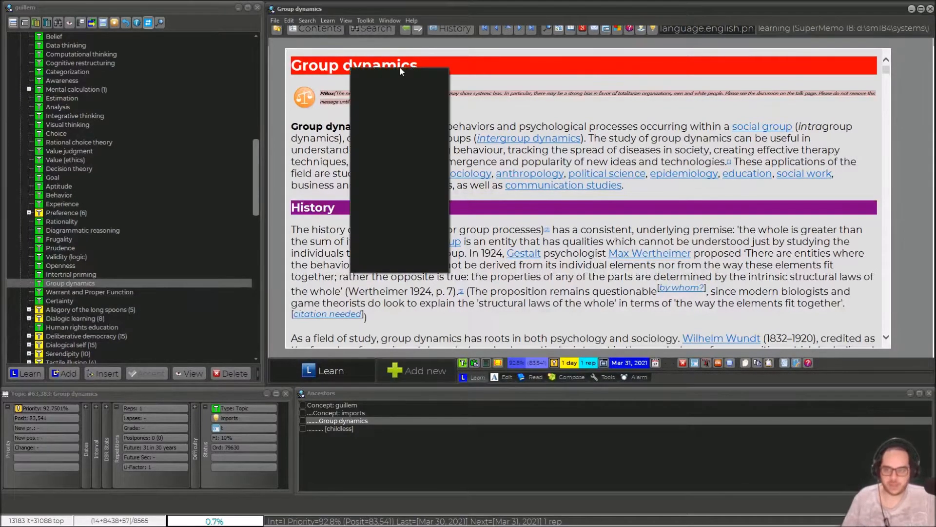
mouse_move(406, 70)
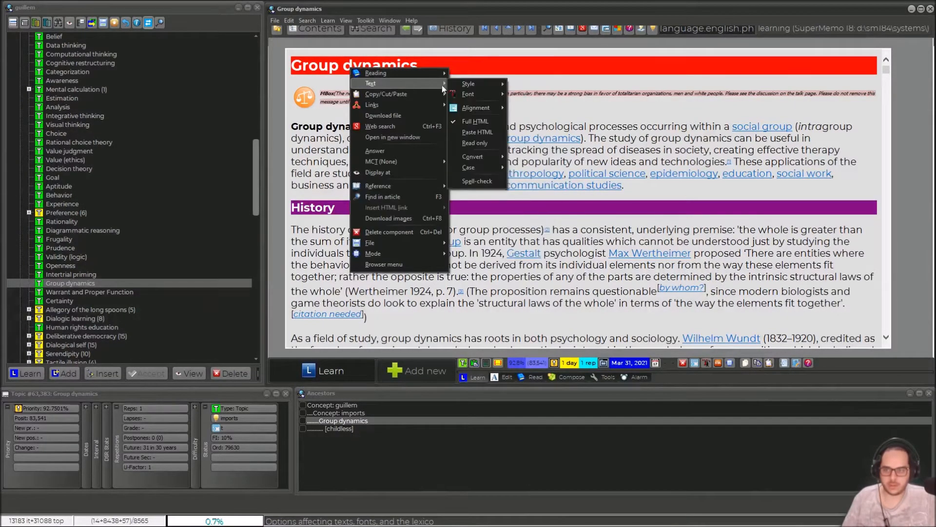
mouse_move(470, 84)
left_click(541, 130)
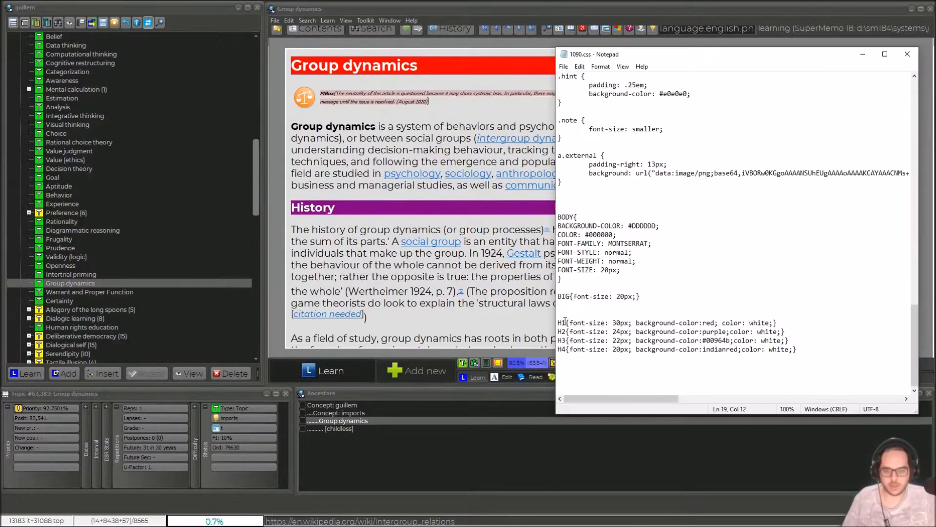
left_click_drag(558, 322, 813, 349)
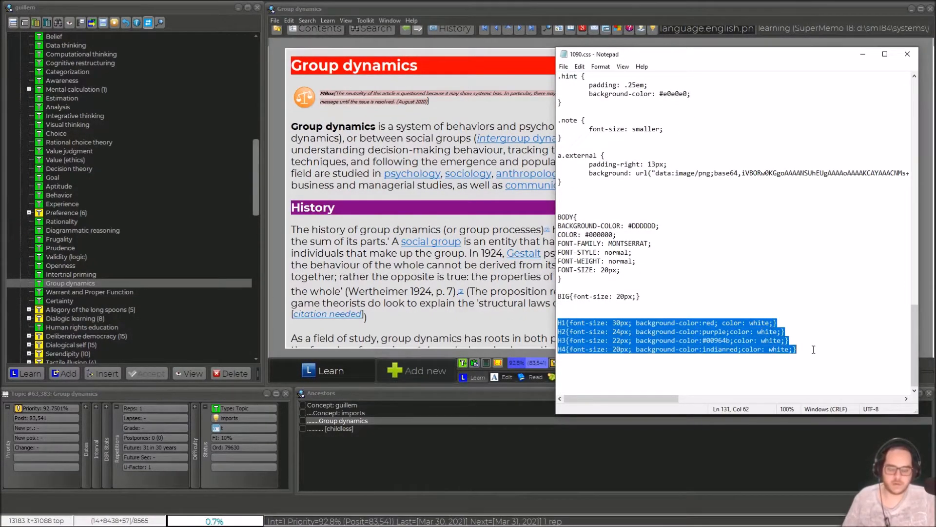
left_click(807, 307)
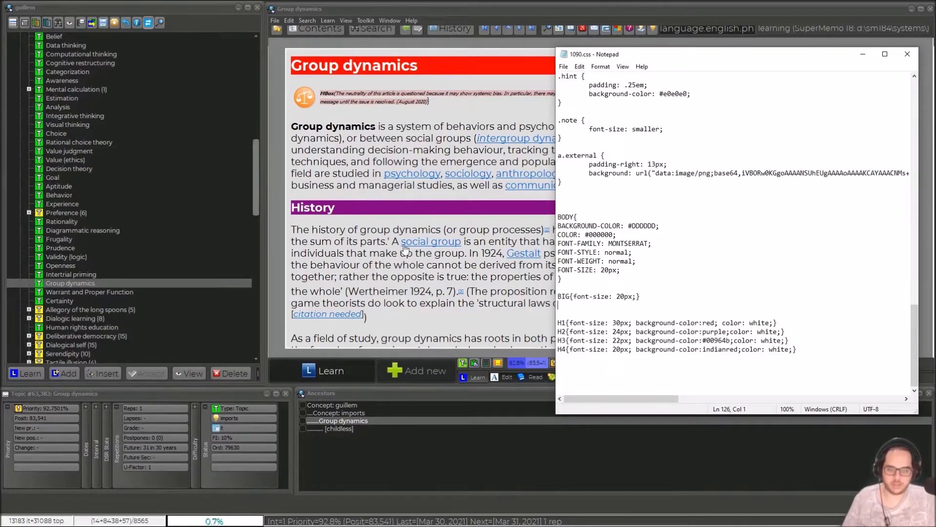
left_click_drag(704, 340, 734, 349)
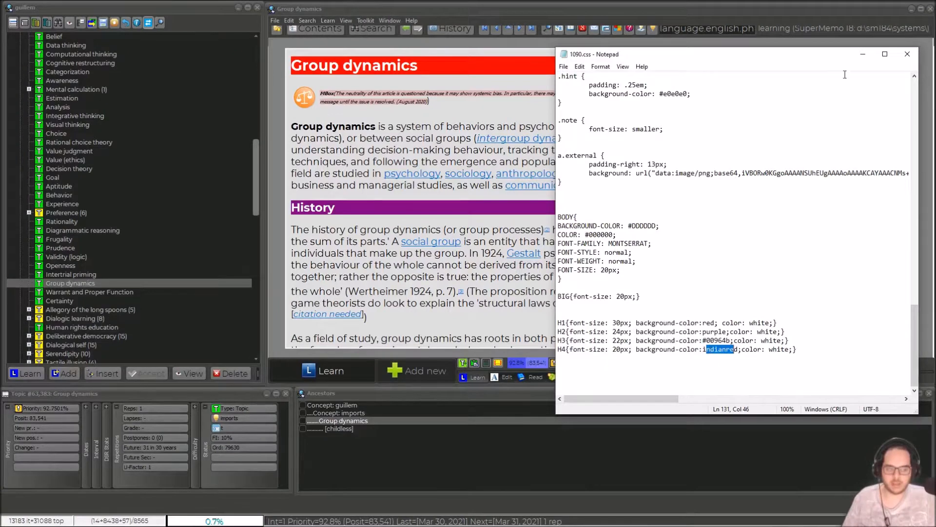
left_click(865, 53)
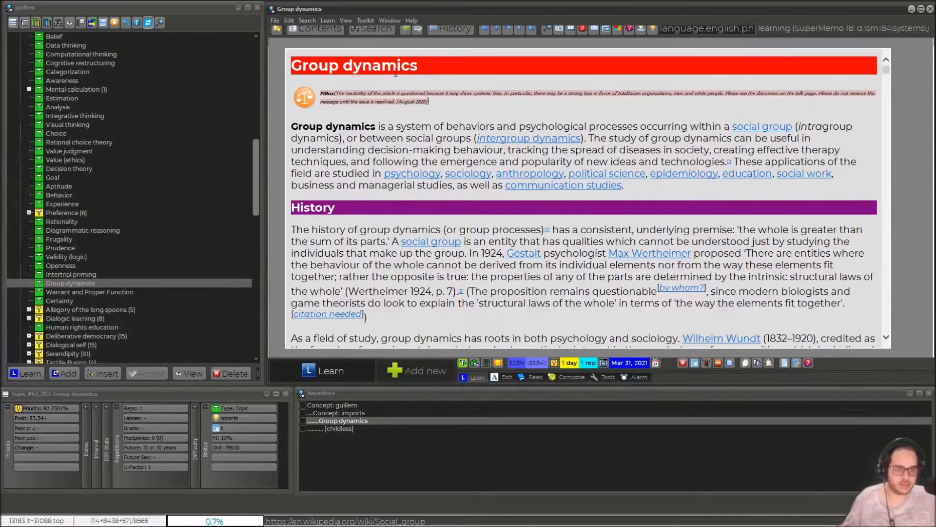
Step: Look through the Group dynamics article to examine how its coloured headings mark the different section levels
left_click_drag(888, 69, 868, 156)
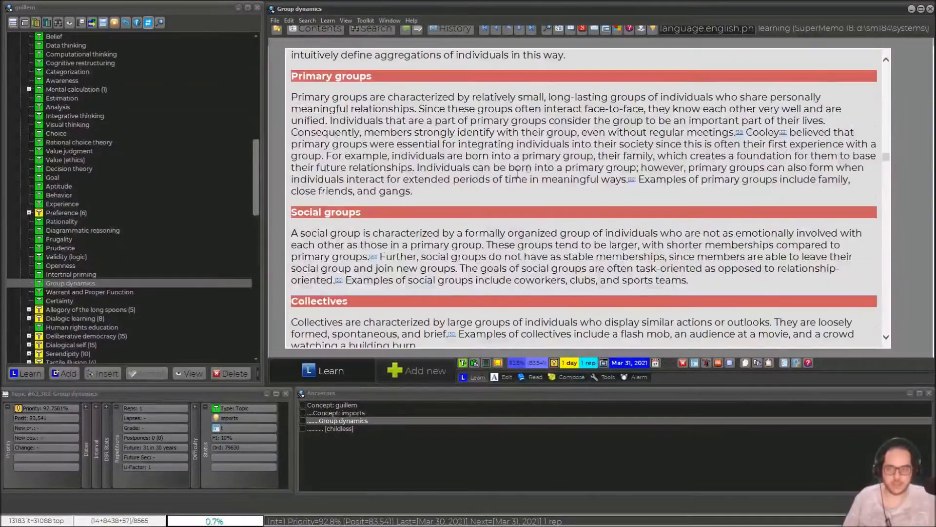
scroll(517, 173, "up", 3)
scroll(365, 165, "up", 6)
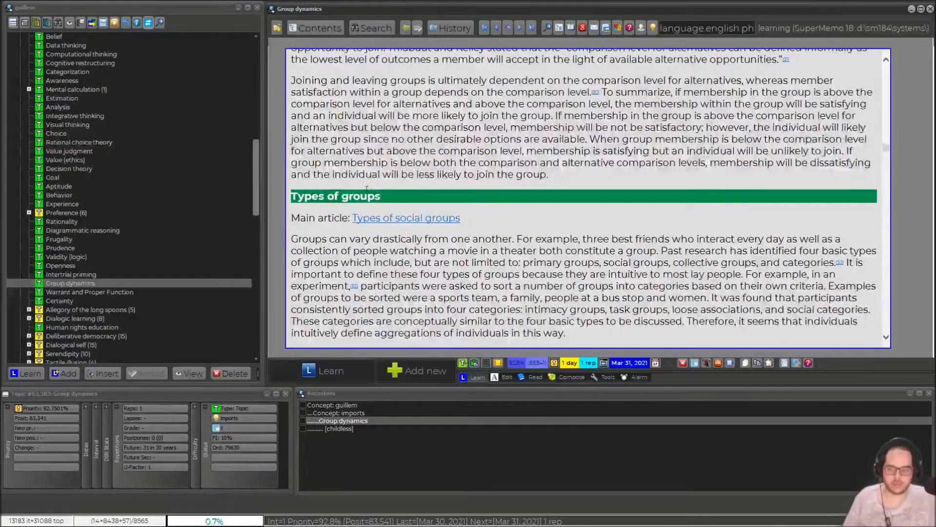
scroll(376, 174, "up", 8)
scroll(359, 200, "up", 20)
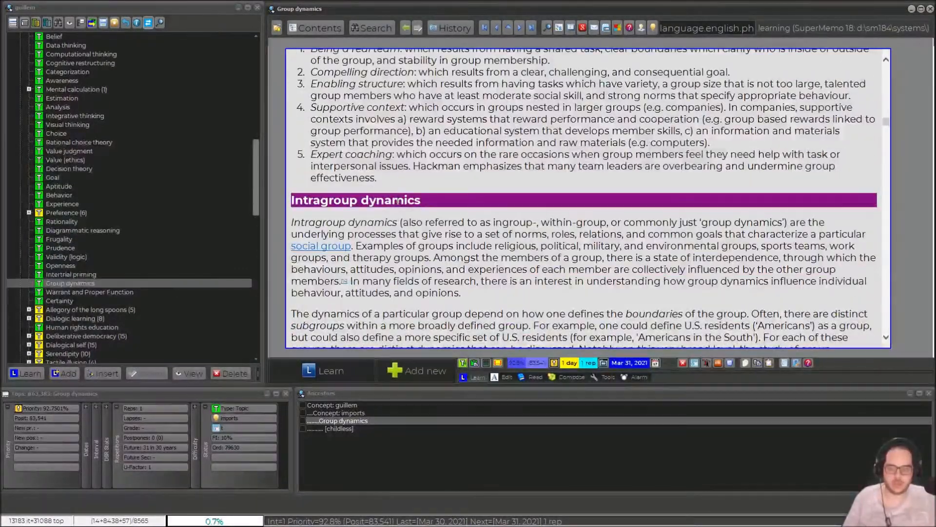
scroll(397, 200, "up", 15)
scroll(397, 201, "up", 15)
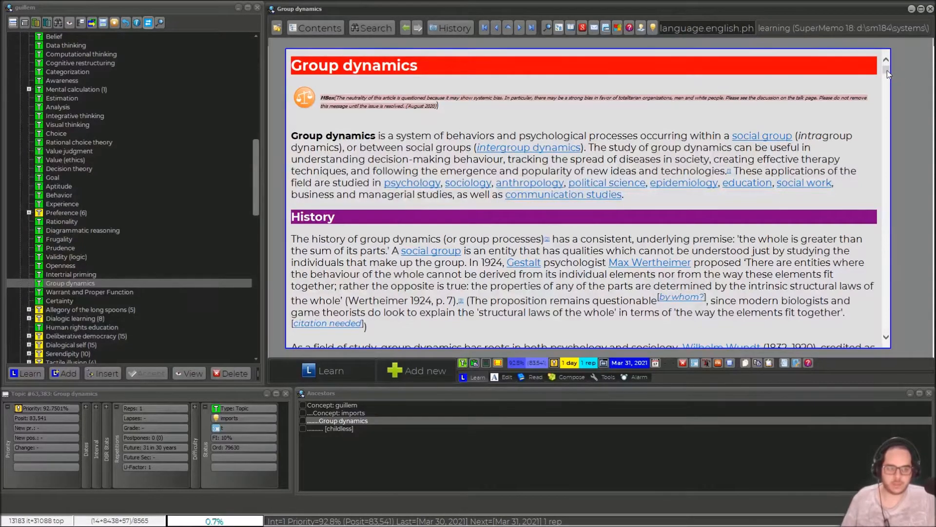
scroll(888, 87, "down", 15)
left_click_drag(883, 165, 882, 238)
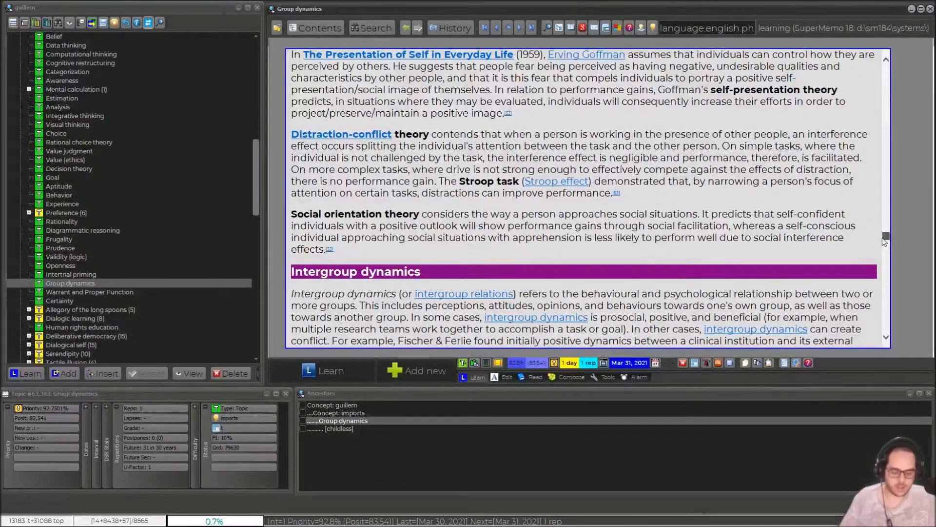
left_click_drag(882, 237, 881, 67)
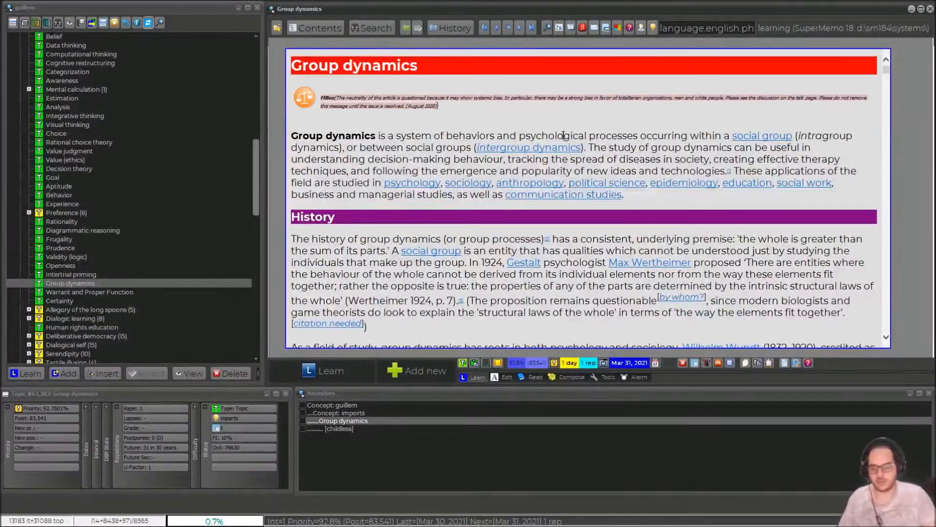
Step: Split the Group dynamics article at its second-level headings using the custom string <H2>
key("ctrl+Return")
key("Return")
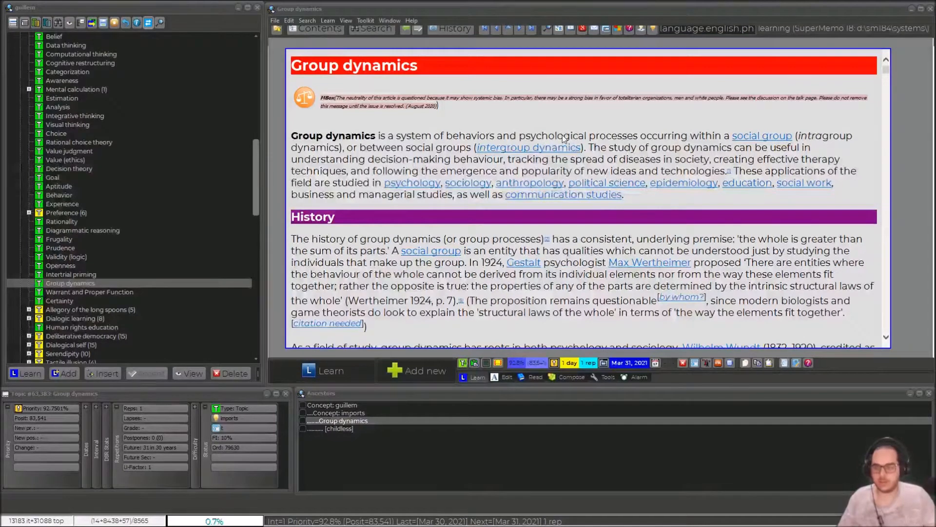
left_click(579, 296)
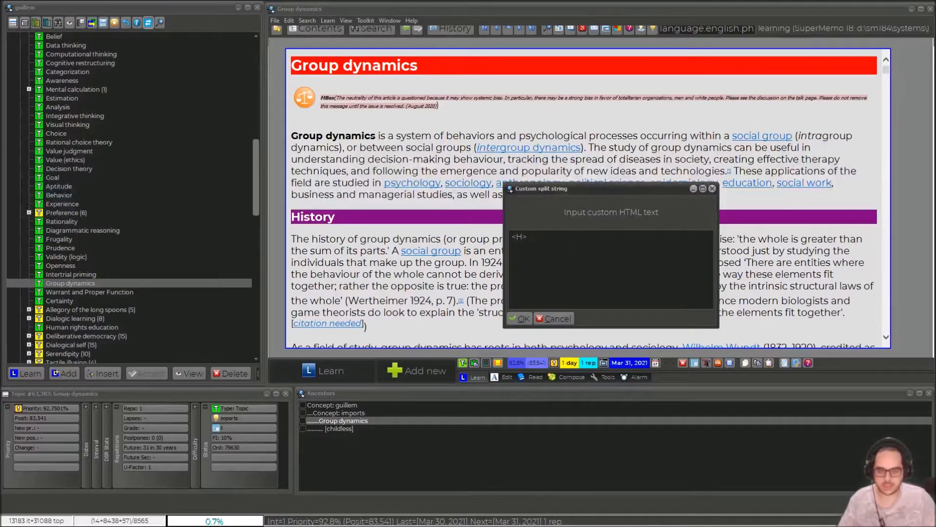
type("2")
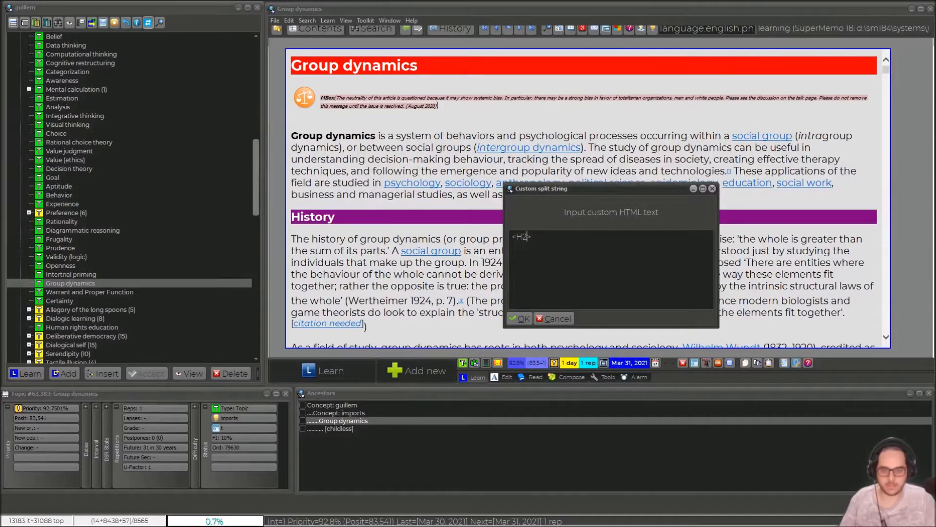
left_click(521, 319)
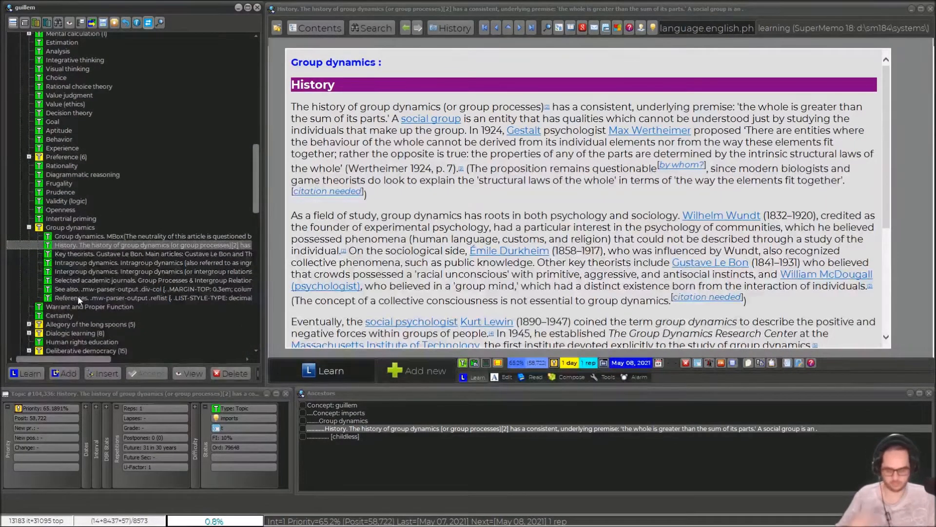
Step: Review the parts split from Group dynamics, including Intragroup dynamics, Key theorists, History and Intergroup dynamics
left_click(78, 295)
left_click(67, 264)
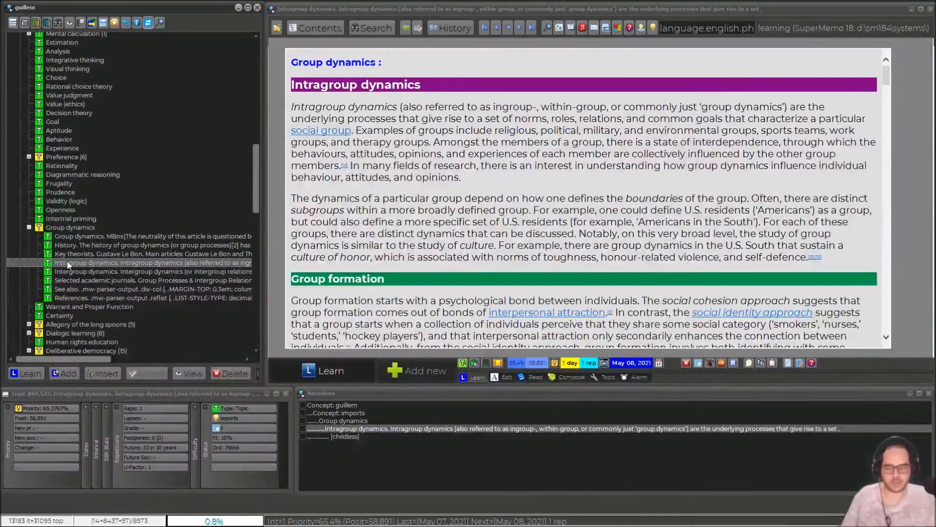
left_click(67, 254)
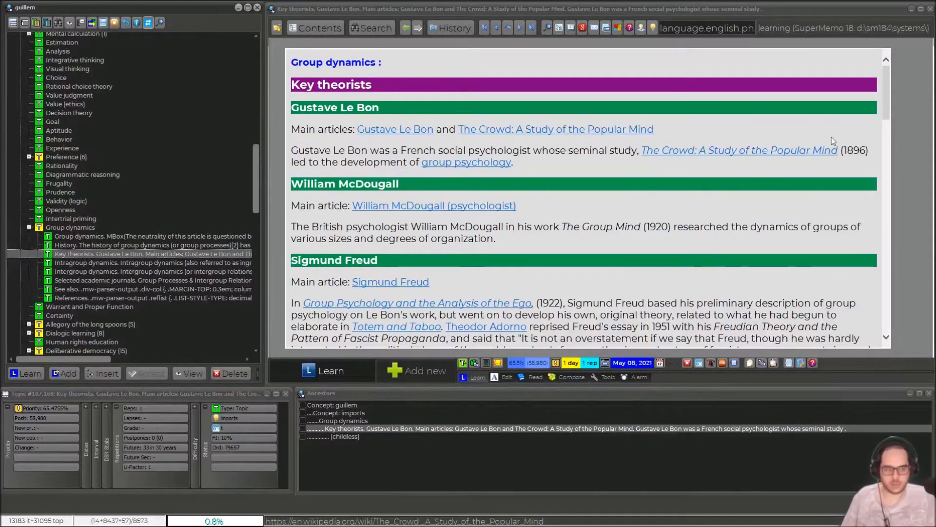
left_click(886, 112)
left_click_drag(887, 115, 888, 330)
left_click(214, 245)
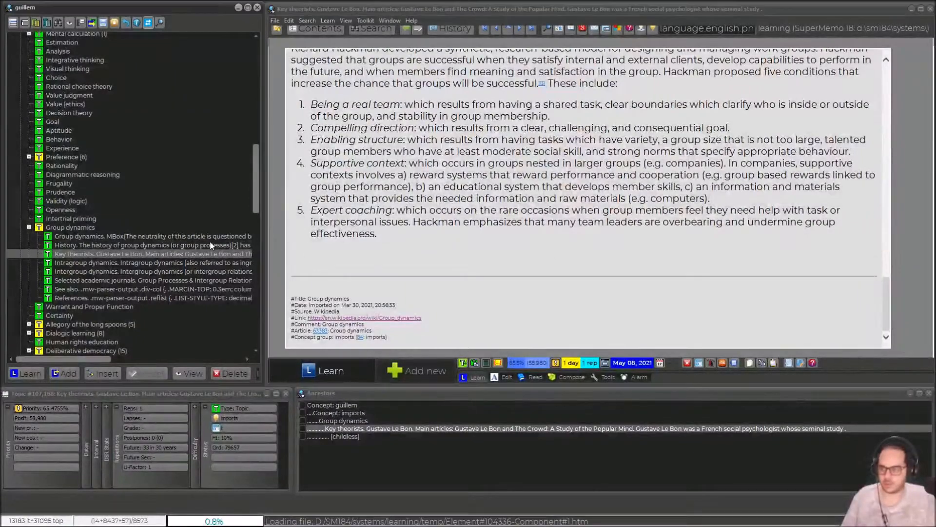
left_click(98, 271)
mouse_move(885, 101)
left_mouse_down()
mouse_move(902, 238)
mouse_move(918, 157)
mouse_move(891, 92)
left_mouse_up()
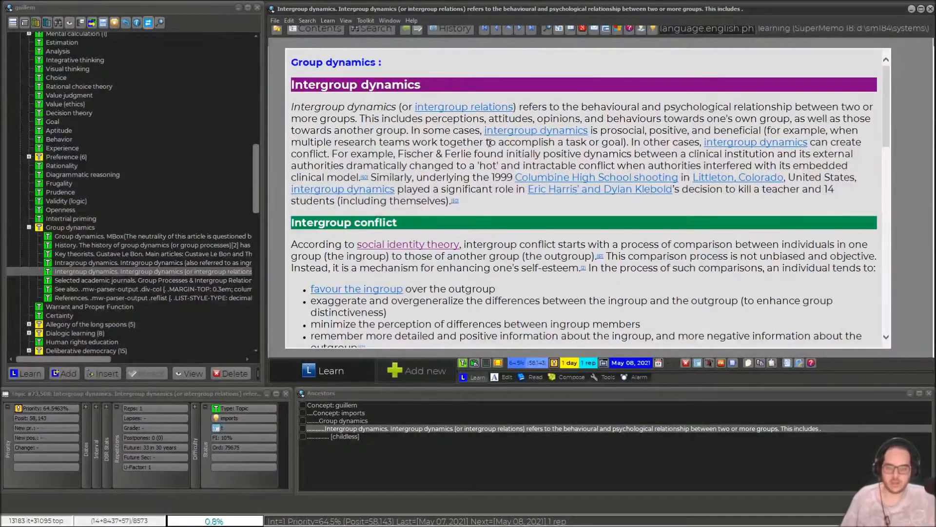
Step: Split the Intergroup dynamics topic at its third-level headings using the custom string <H3>
left_click(437, 152)
key("ctrl+Return")
type("sp")
key("Return")
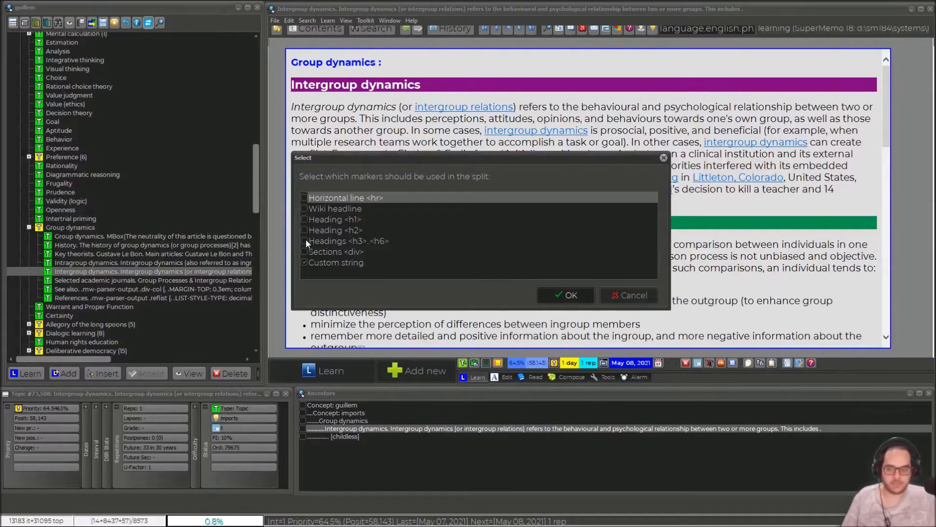
left_click(305, 240)
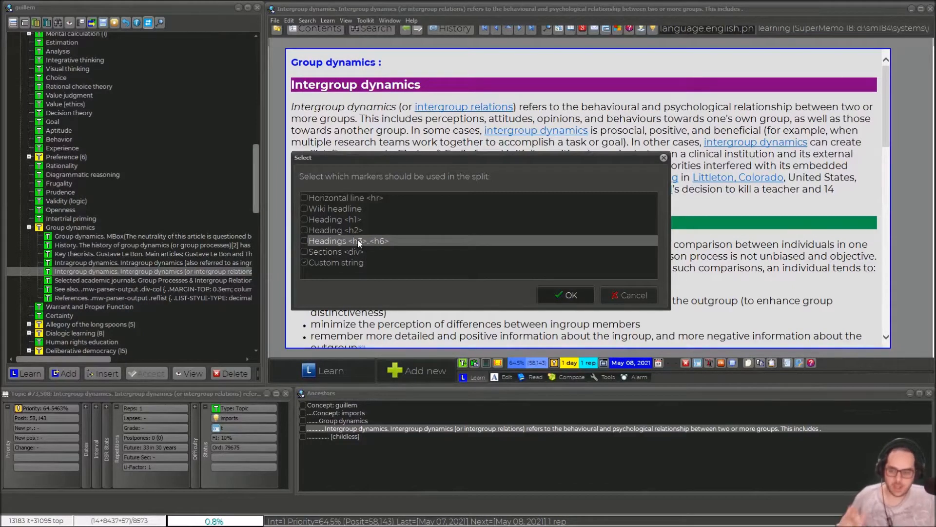
left_click(304, 230)
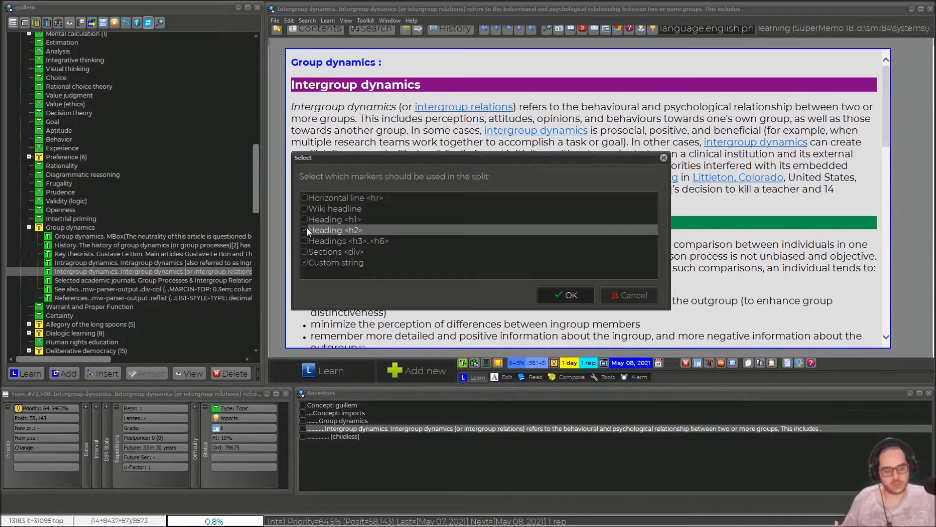
left_click(555, 291)
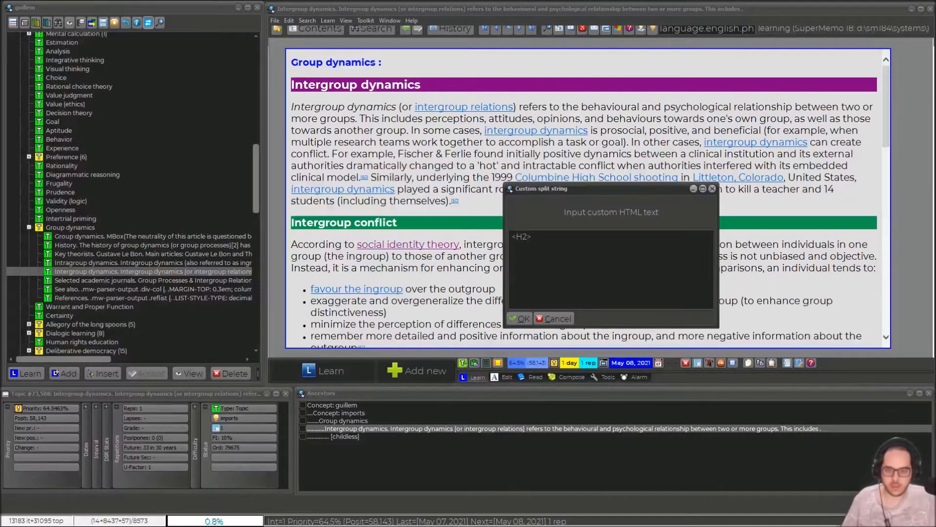
left_click(524, 238)
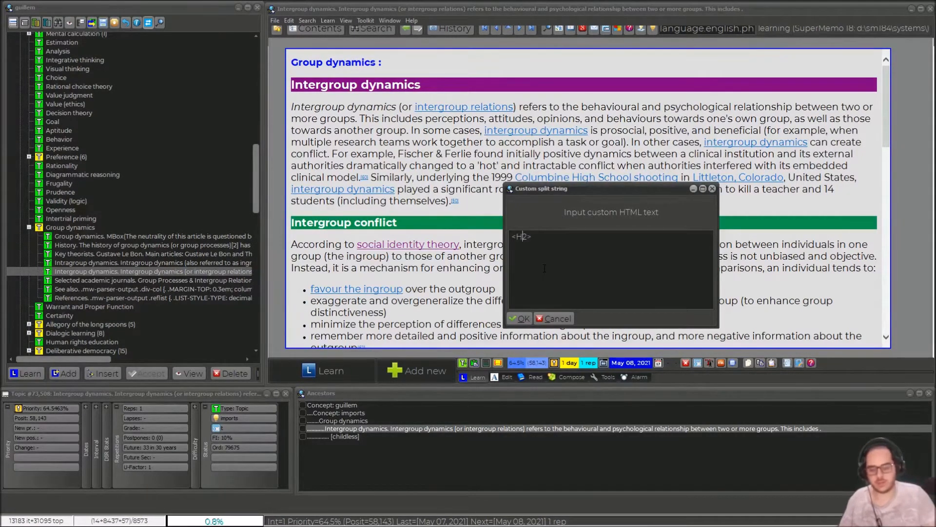
type("3")
left_click(520, 318)
Step: Open the Intergroup conflict reduction topic and split it at its fourth-level headings using the custom string <H4>
left_click(116, 245)
left_click(519, 195)
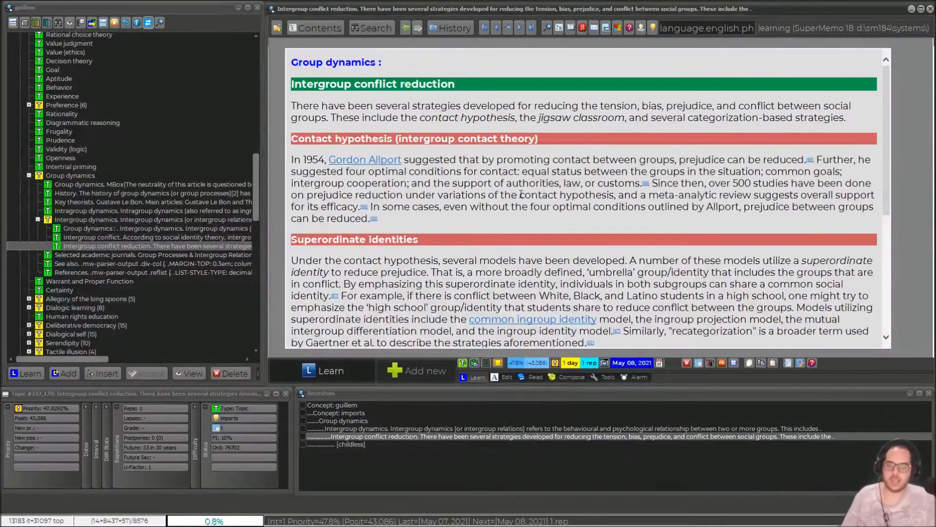
scroll(519, 195, "down", 8)
scroll(523, 202, "up", 10)
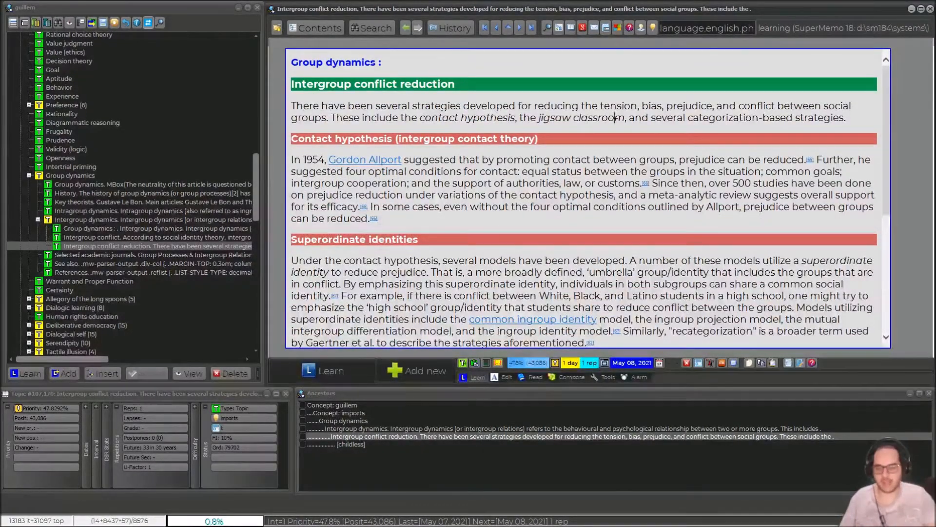
key("ctrl+Return")
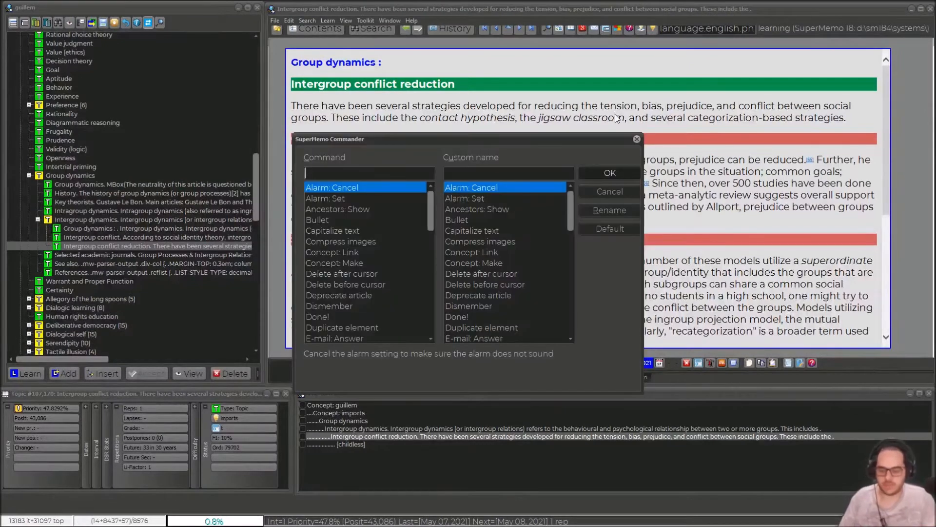
type("sp")
key("Return")
key("c")
key("Return")
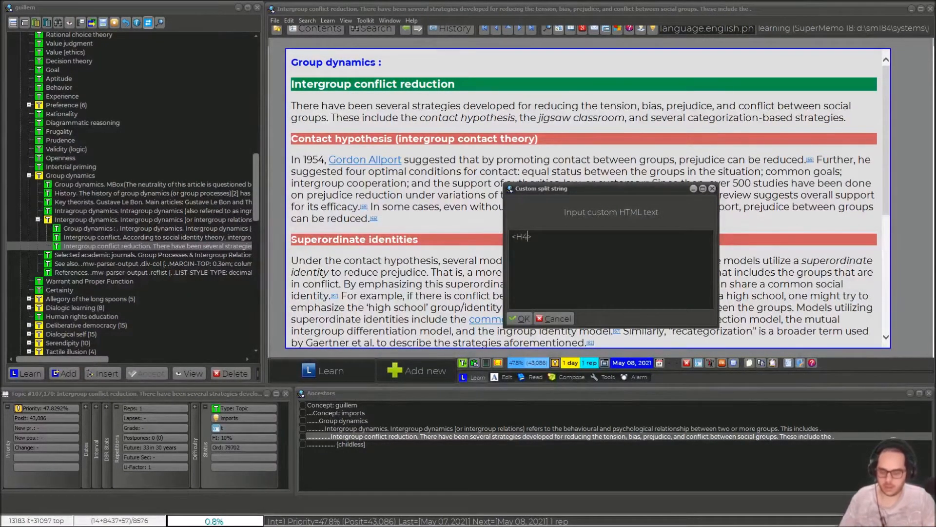
key("Return")
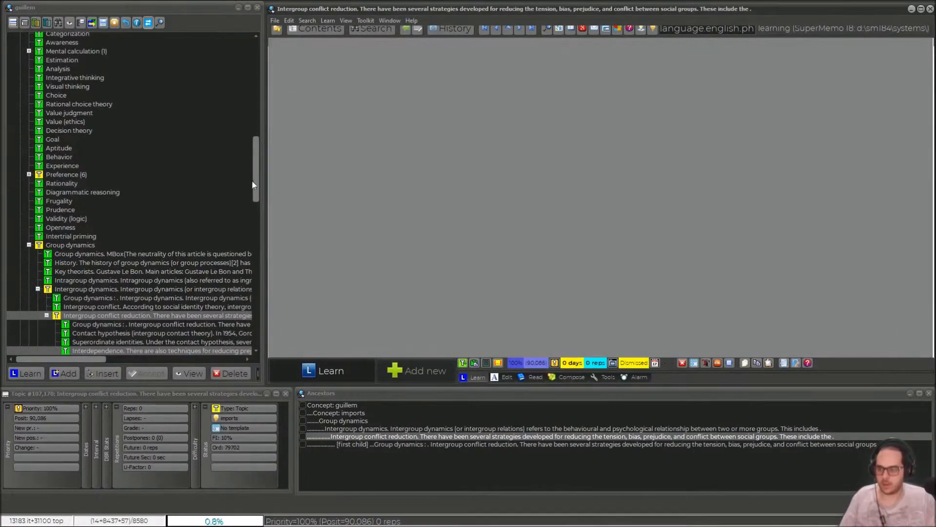
Step: Review the Contact hypothesis part and open the imported Data thinking article to examine its heading structure
left_click_drag(256, 185, 257, 202)
left_click(96, 234)
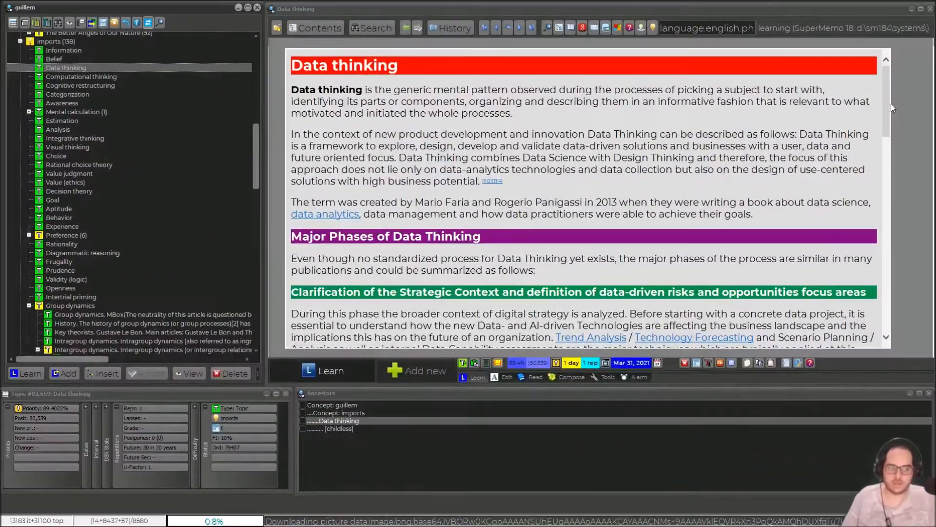
mouse_move(891, 103)
left_mouse_down()
mouse_move(891, 252)
mouse_move(902, 88)
mouse_move(885, 220)
mouse_move(894, 96)
left_mouse_up()
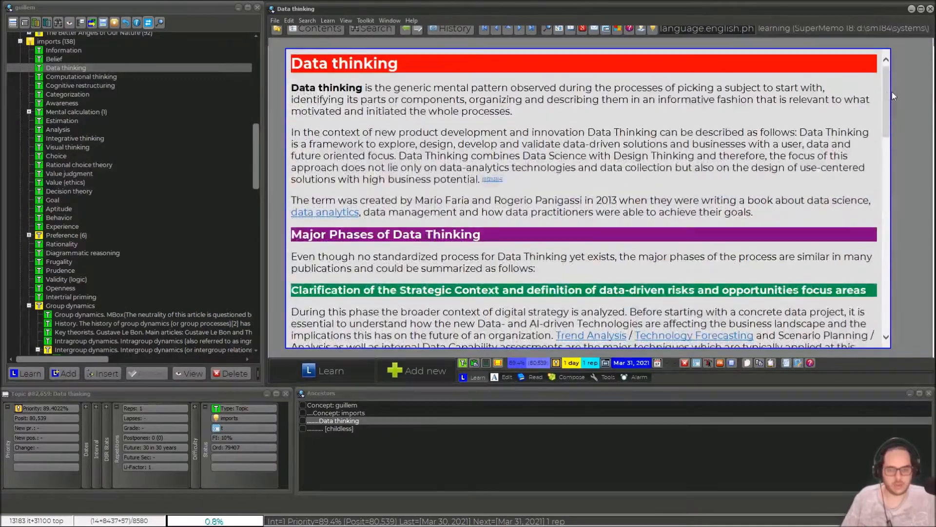